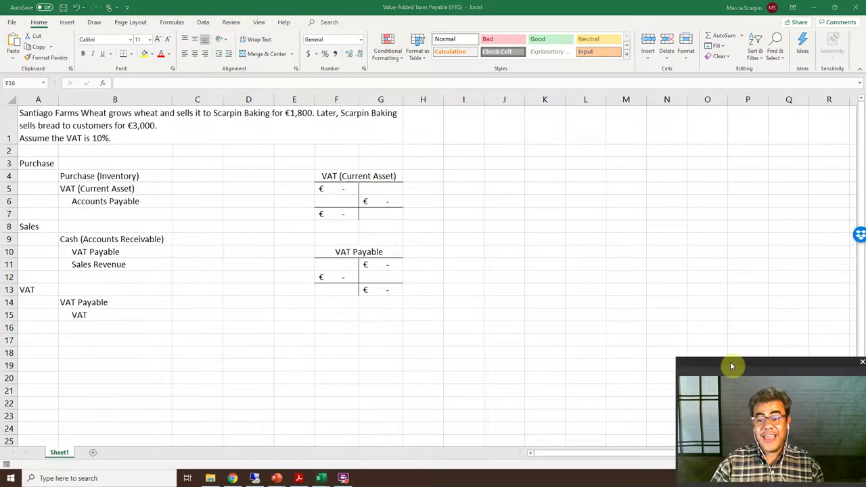
# - Enter 1800 in C4 for the inventory debit and 1800 in D6 for Accounts Payable
pyautogui.moveTo(730, 362); pyautogui.dragTo(720, 336)
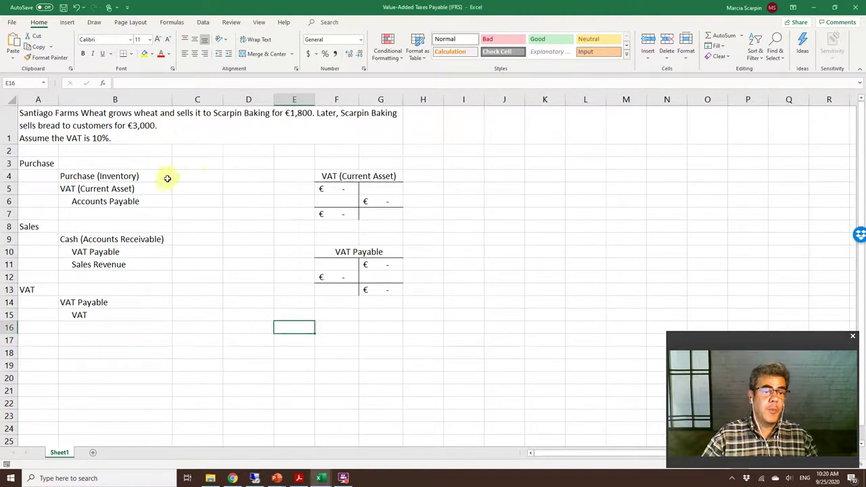
pyautogui.click(199, 175)
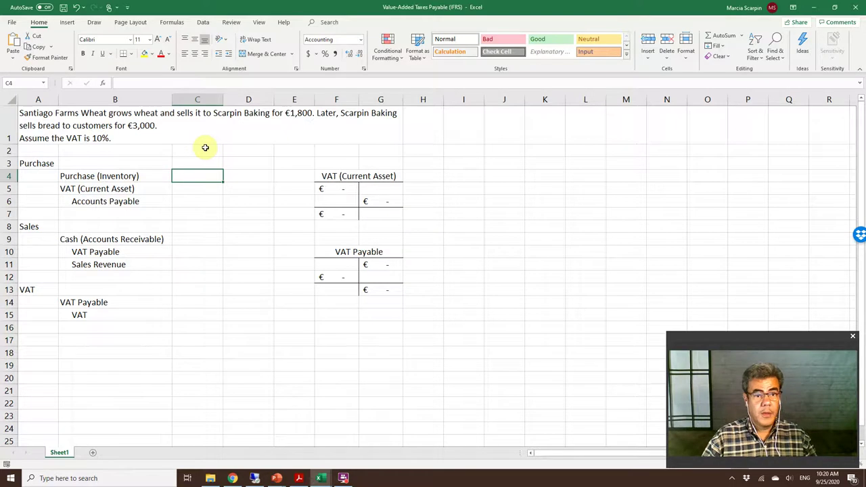
pyautogui.write('1800')
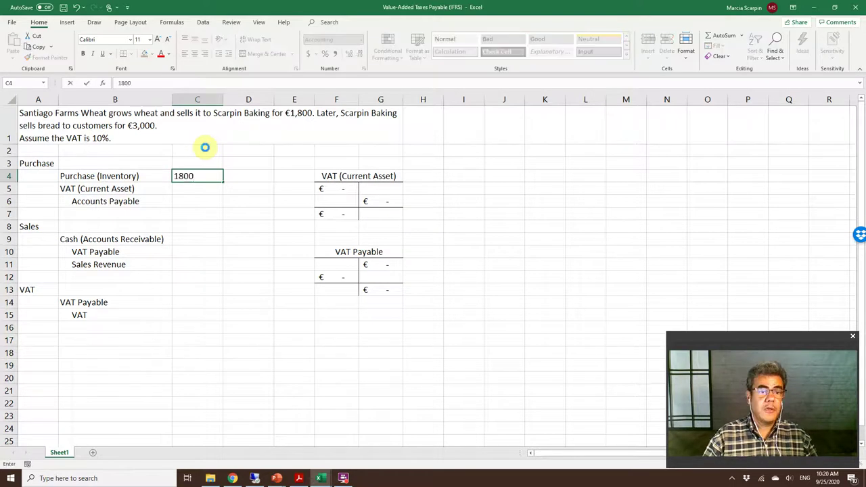
pyautogui.press('Return')
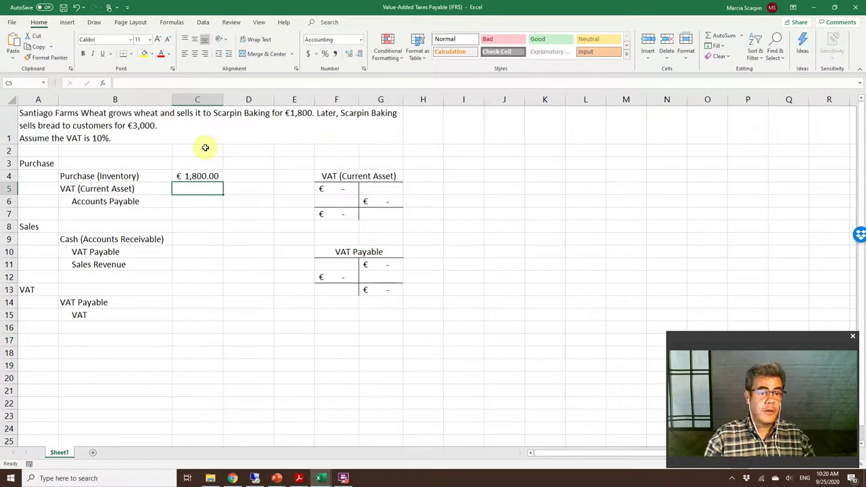
pyautogui.press('Down')
pyautogui.press('Right')
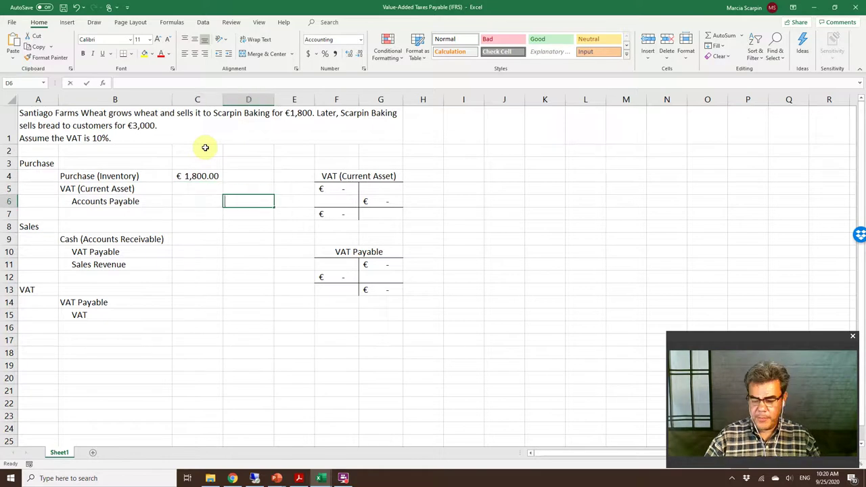
pyautogui.write('1800')
pyautogui.press('Return')
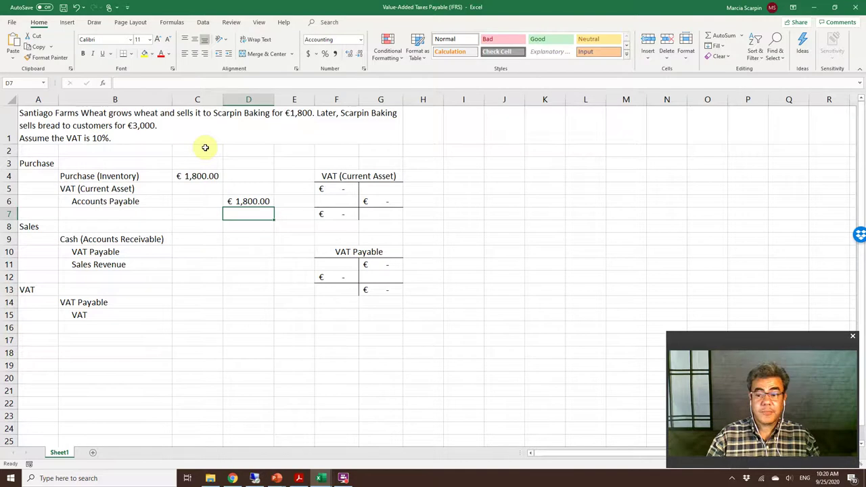
# - Move between C4 and D6 to review the two €1,800 amounts
pyautogui.press('Up')
pyautogui.press('Up')
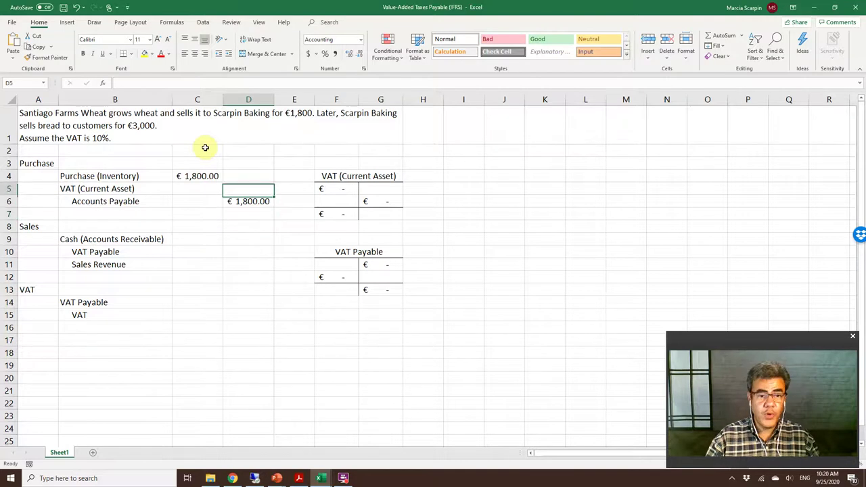
pyautogui.press('Up')
pyautogui.press('Left')
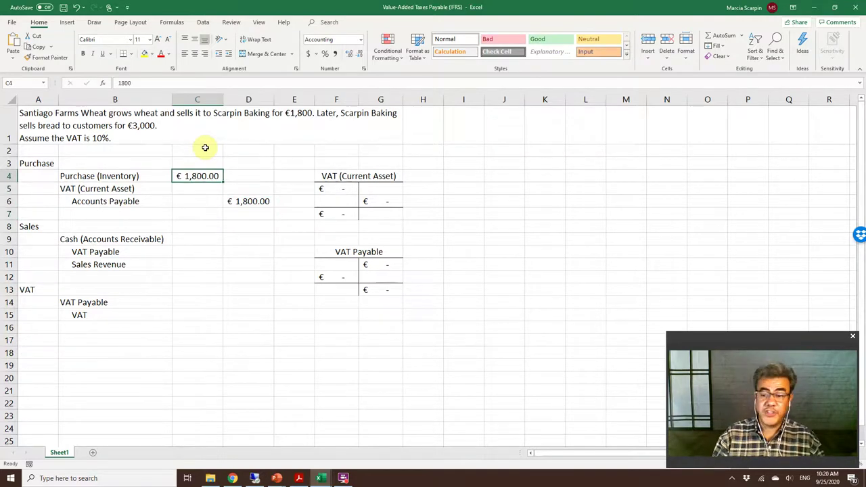
pyautogui.press('Down')
pyautogui.press('Down')
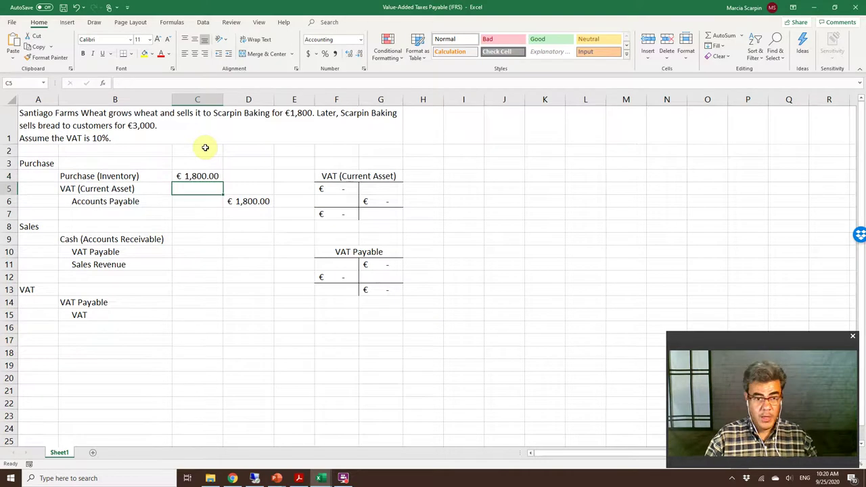
pyautogui.press('Right')
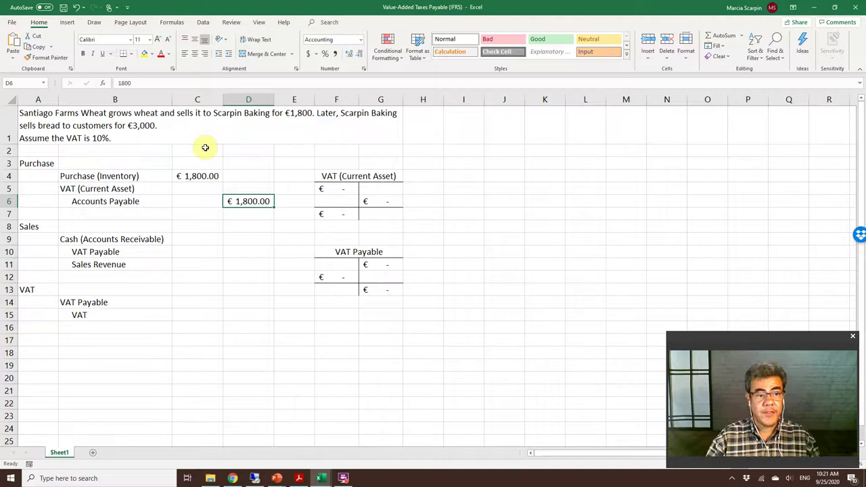
pyautogui.press('Up')
pyautogui.press('Up')
pyautogui.press('Left')
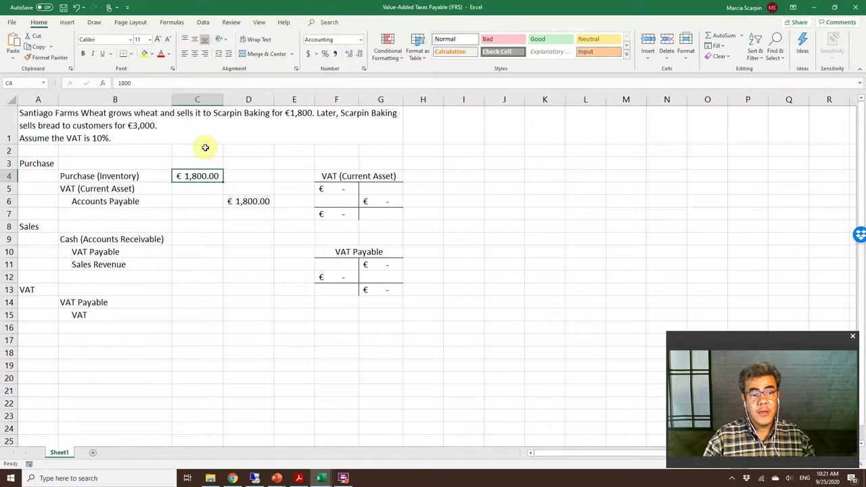
# - Clear C4 and enter =+D6*10% in C5 so VAT (Current Asset) shows €180
pyautogui.press('Delete')
pyautogui.press('Down')
pyautogui.write('+')
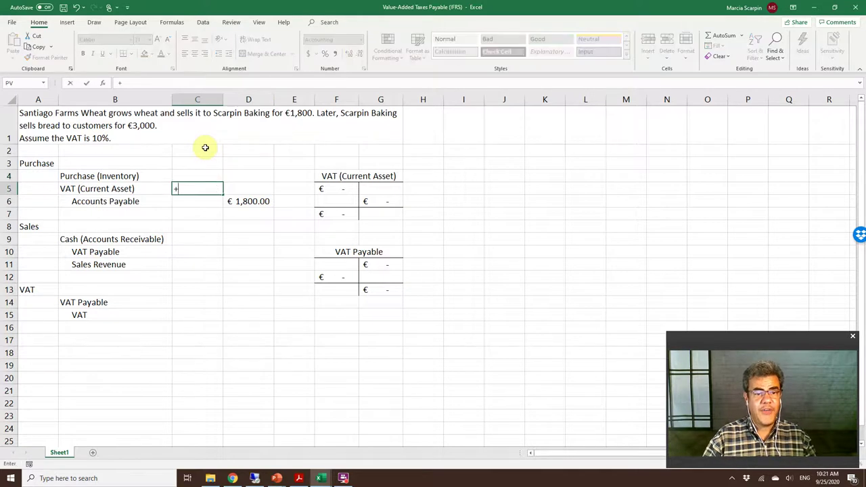
pyautogui.press('Right')
pyautogui.press('Down')
pyautogui.write('*10')
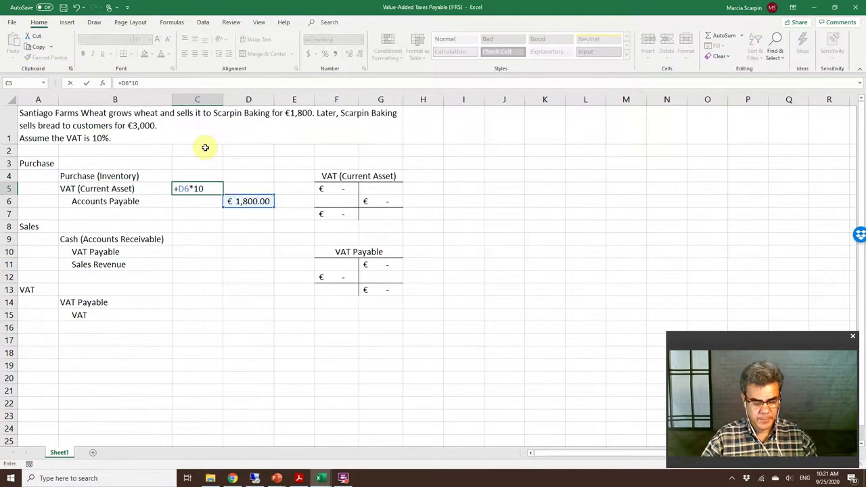
pyautogui.write('%')
pyautogui.press('Return')
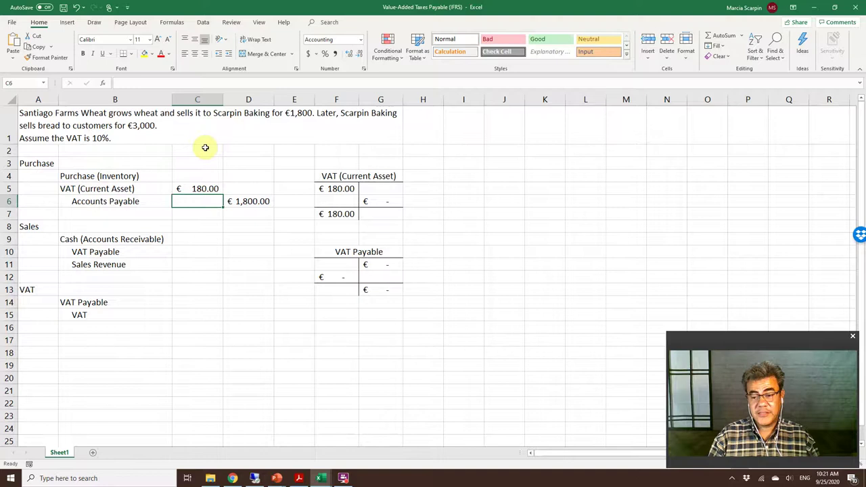
# - Enter =+D6-C5 in C4 so Purchase (Inventory) becomes €1,620
pyautogui.press('Up')
pyautogui.press('Up')
pyautogui.write('+')
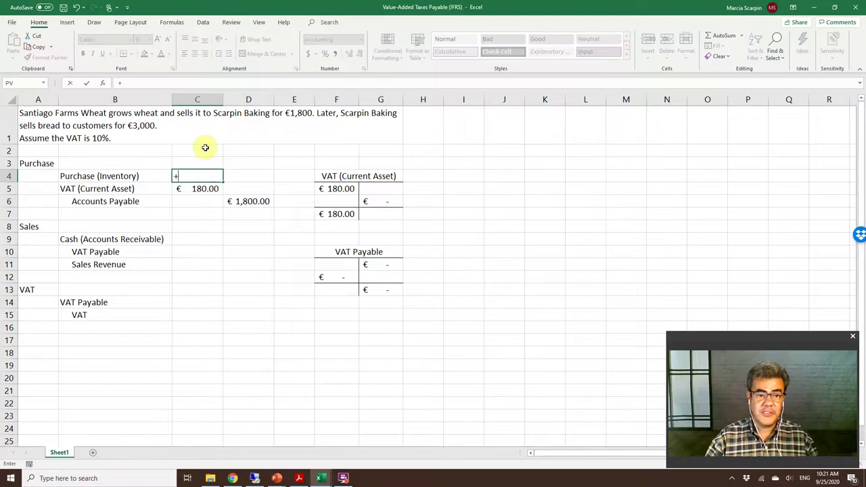
pyautogui.press('Right')
pyautogui.press('Down')
pyautogui.press('Down')
pyautogui.write('-')
pyautogui.press('Up')
pyautogui.press('Left')
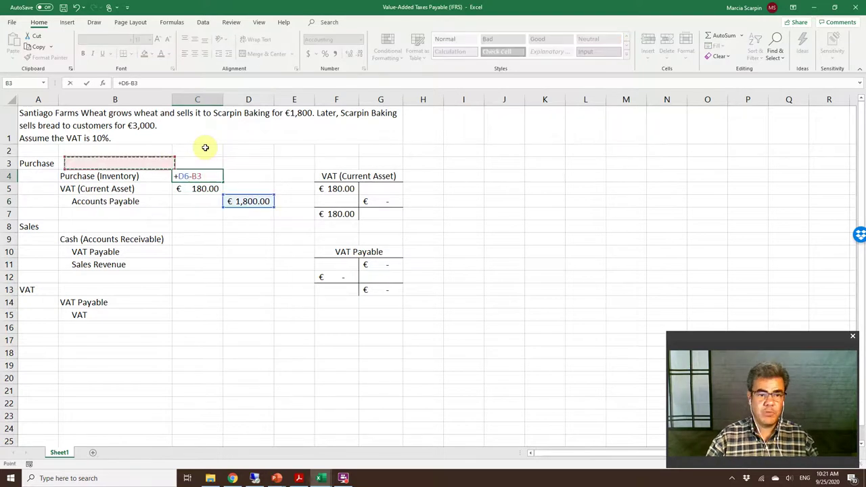
pyautogui.press('Down')
pyautogui.press('Down')
pyautogui.press('Right')
pyautogui.press('Return')
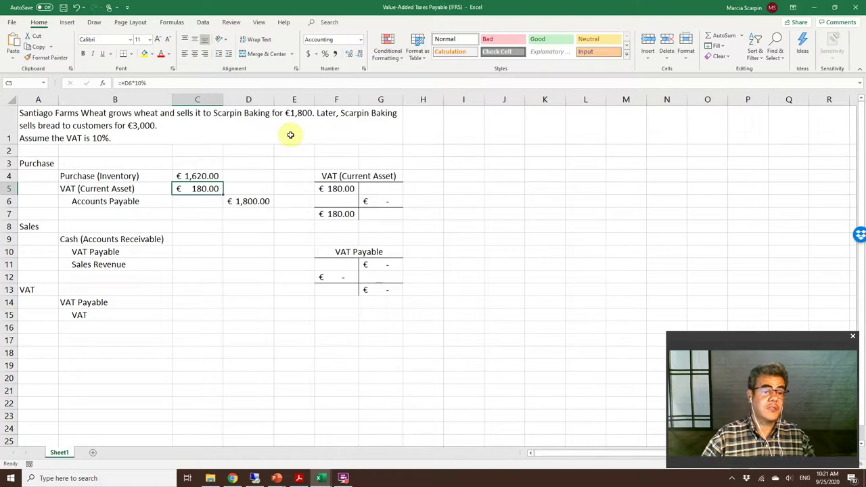
# - Enter the €3,000 cash sales debit in C9
pyautogui.click(197, 240)
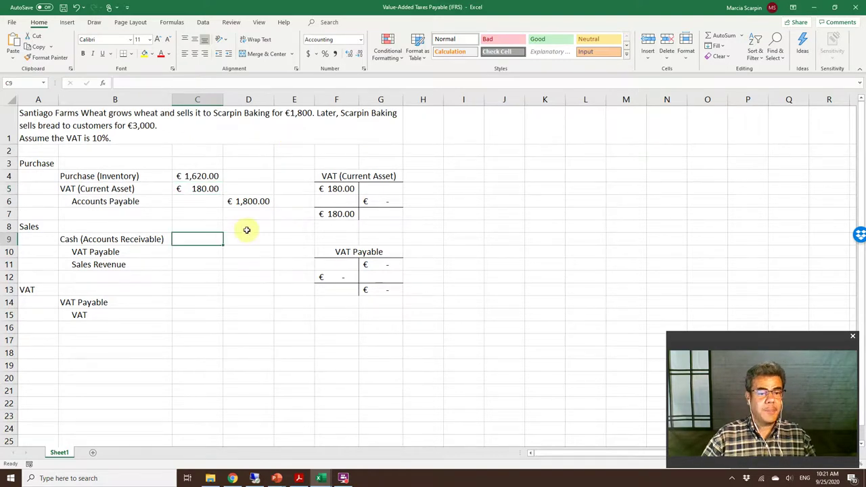
pyautogui.write('3000')
pyautogui.press('Return')
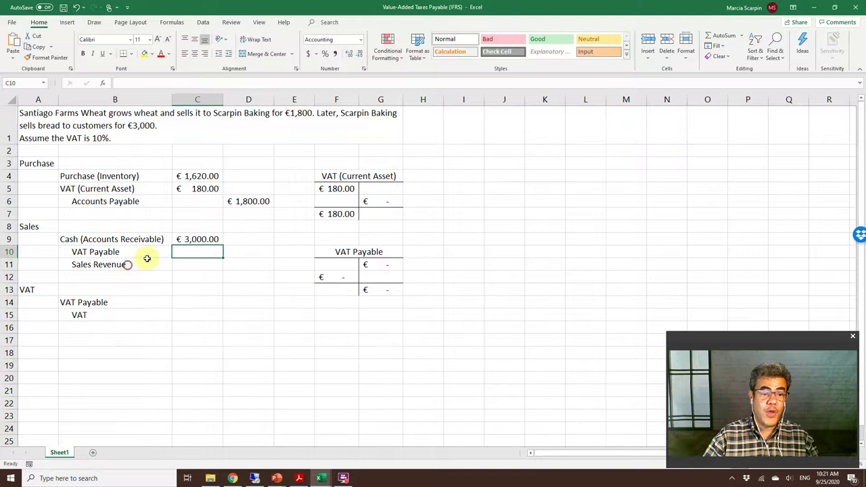
pyautogui.moveTo(144, 263); pyautogui.dragTo(248, 262)
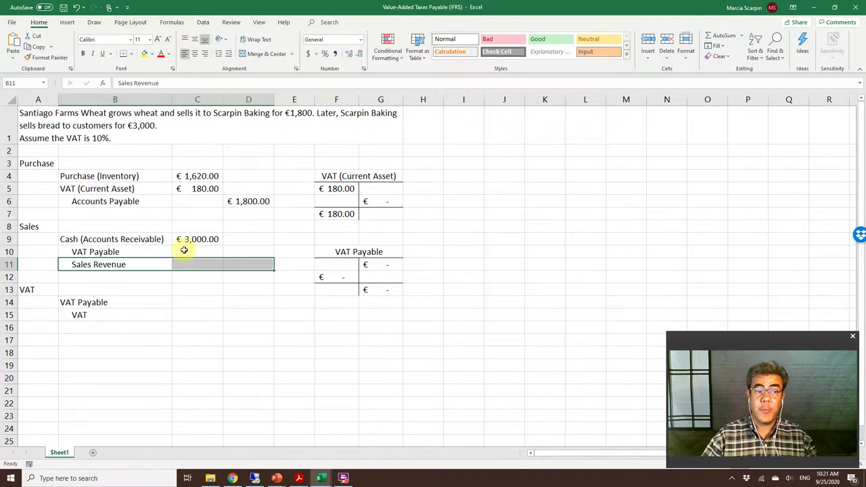
# - Enter =+C9*10% in D10 so VAT Payable shows €300
pyautogui.click(250, 251)
pyautogui.write('+')
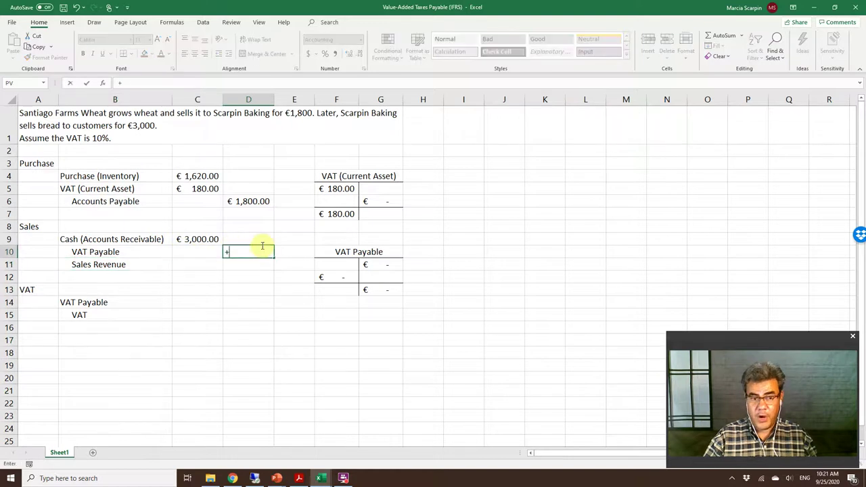
pyautogui.press('Left')
pyautogui.press('Up')
pyautogui.write('*10')
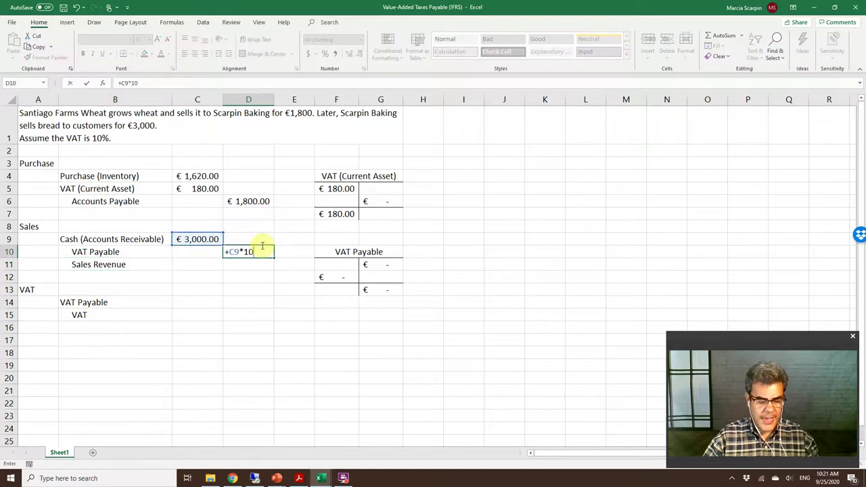
pyautogui.write('%')
pyautogui.press('Return')
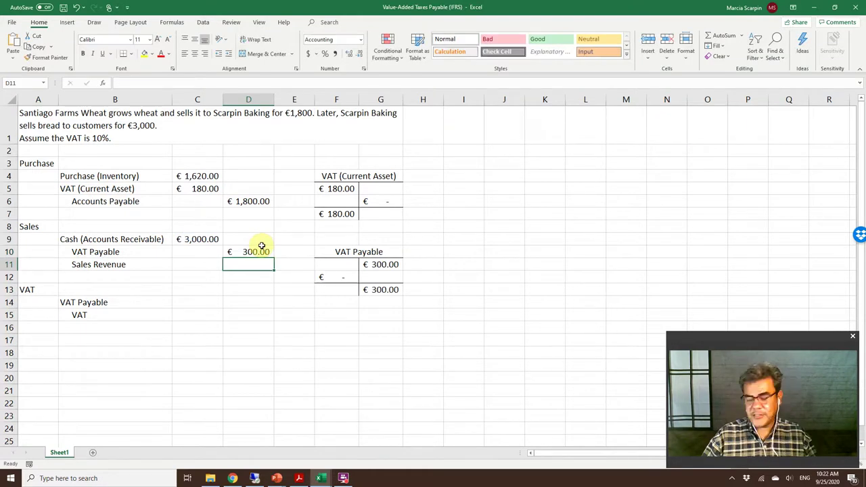
# - Enter =+C9-D10 in D11 so Sales Revenue shows €2,700
pyautogui.write('+')
pyautogui.press('Up')
pyautogui.press('Up')
pyautogui.press('Left')
pyautogui.write('-')
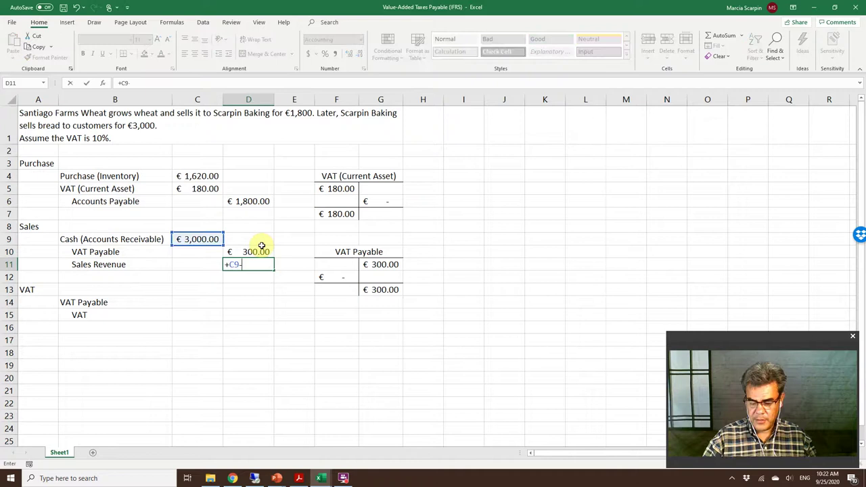
pyautogui.press('Up')
pyautogui.press('Return')
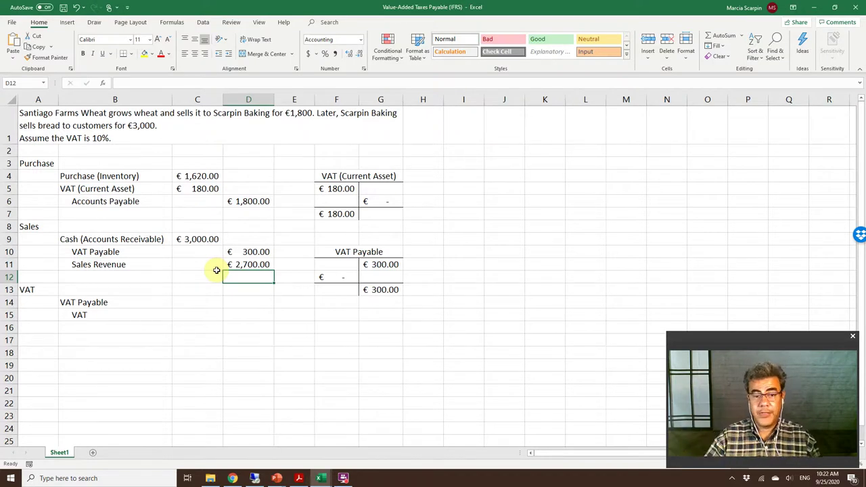
pyautogui.click(236, 254)
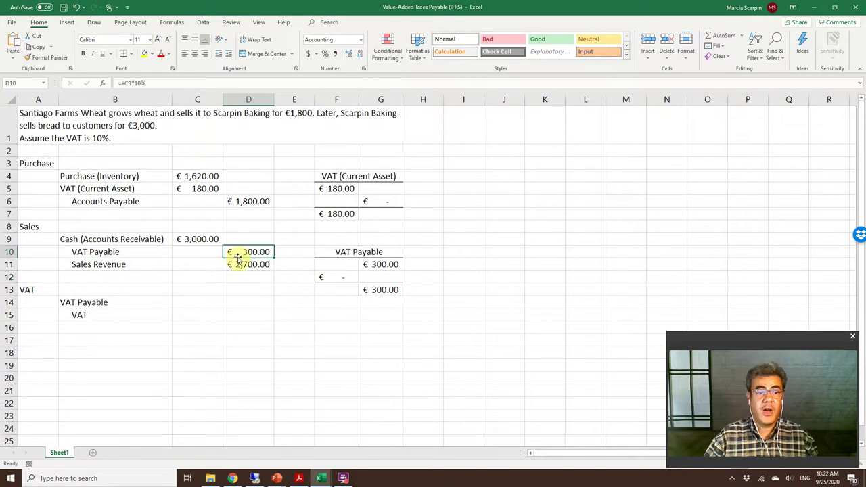
pyautogui.click(205, 190)
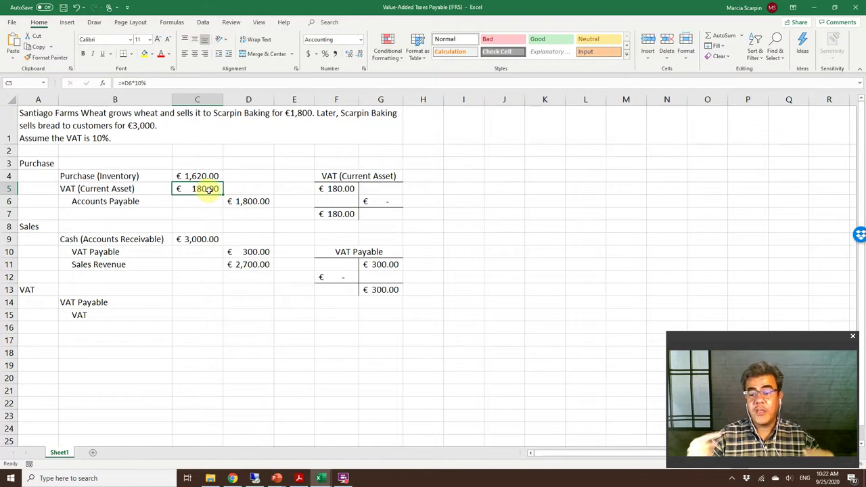
pyautogui.click(181, 304)
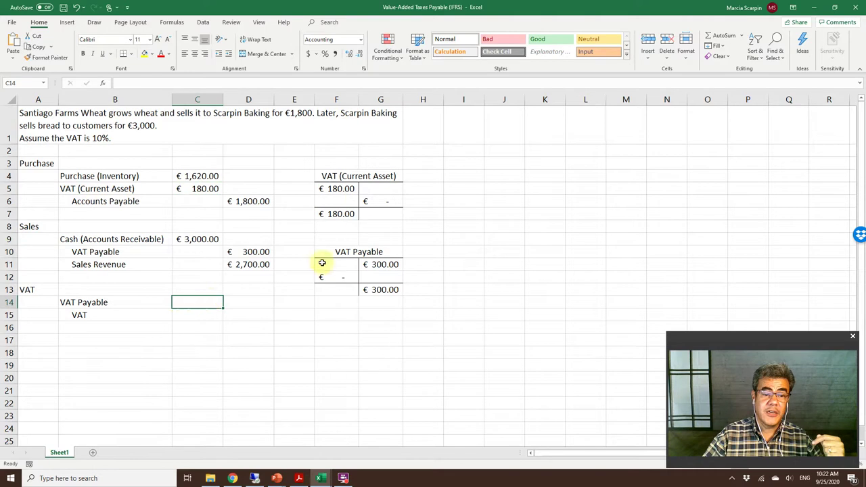
pyautogui.click(347, 173)
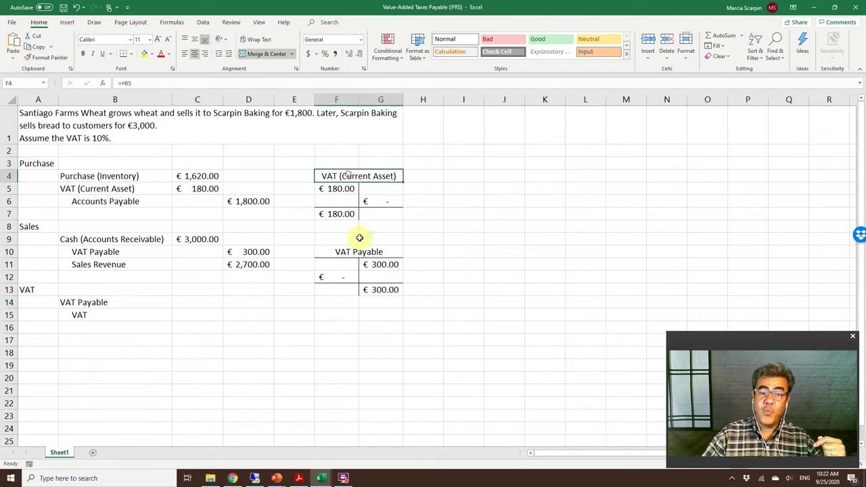
pyautogui.click(360, 175)
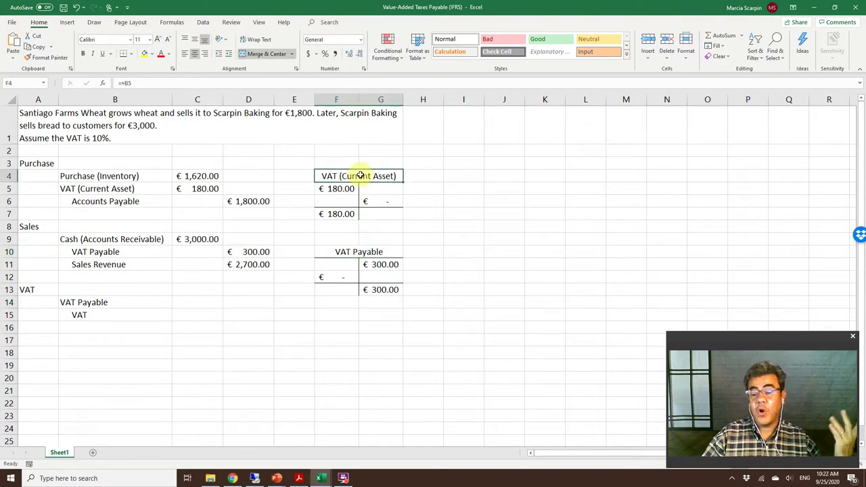
pyautogui.click(363, 251)
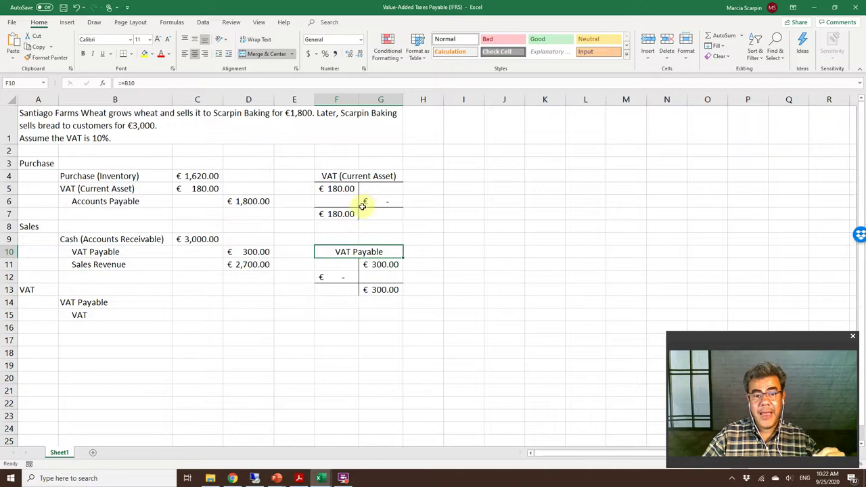
# - Record the closing entry: =+F5 in C14 debiting VAT Payable and =+C14 in D15 crediting VAT
pyautogui.click(209, 302)
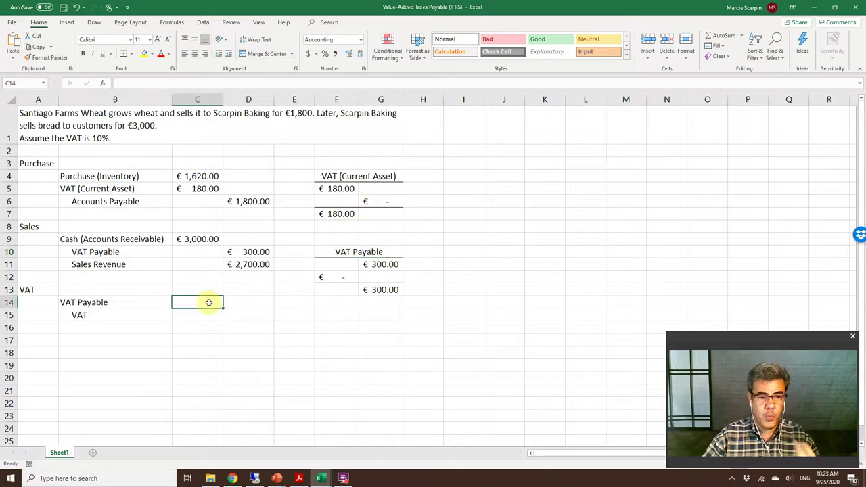
pyautogui.write('+')
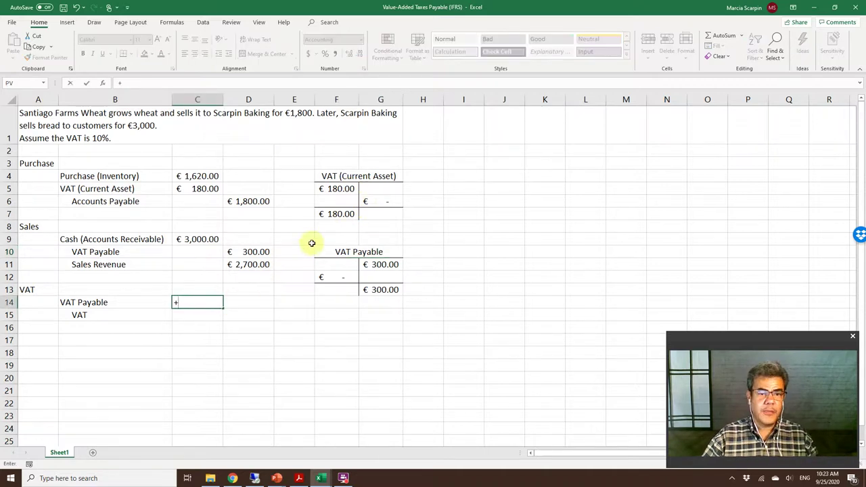
pyautogui.click(344, 188)
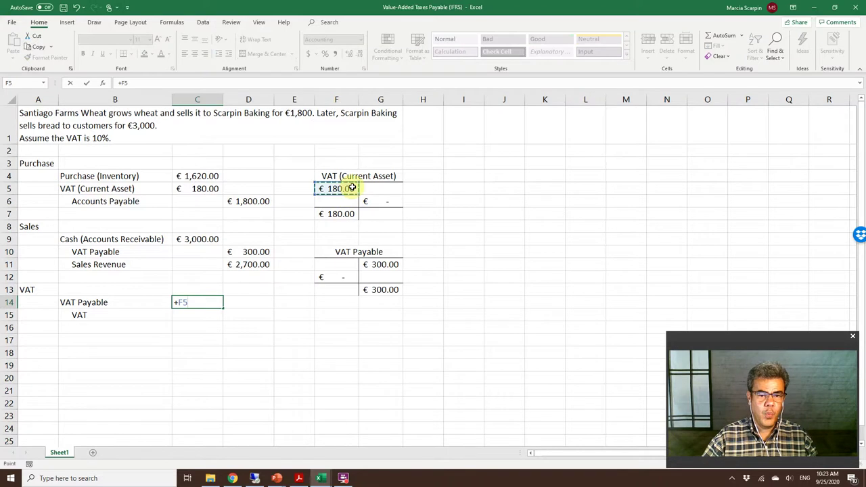
pyautogui.press('Return')
pyautogui.press('Tab')
pyautogui.write('+')
pyautogui.press('Up')
pyautogui.press('Left')
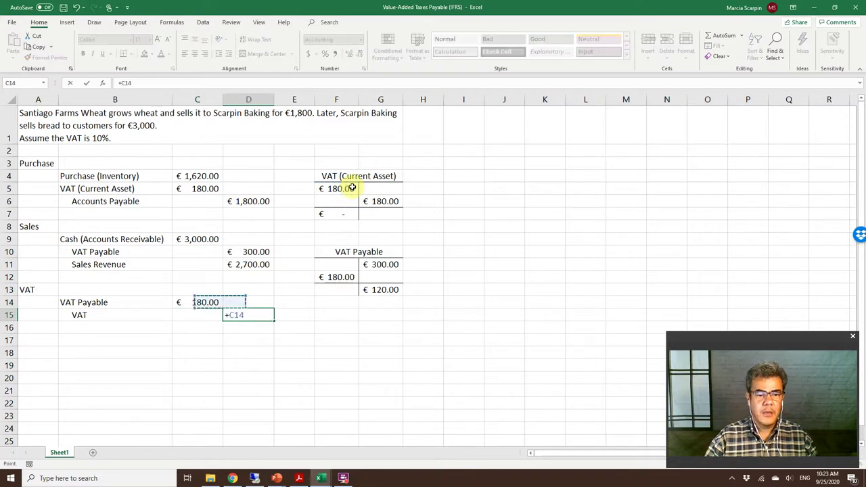
pyautogui.press('Return')
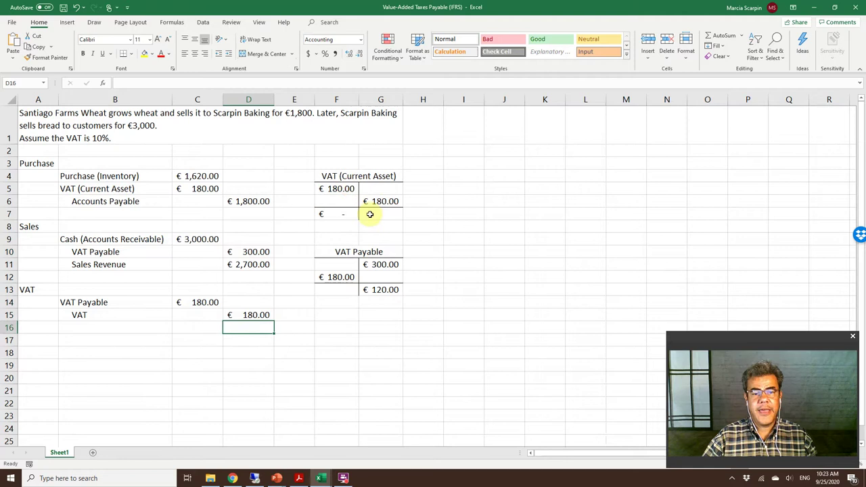
# - Link G6 to D15 to post the €180 credit to the VAT T-account
pyautogui.click(385, 201)
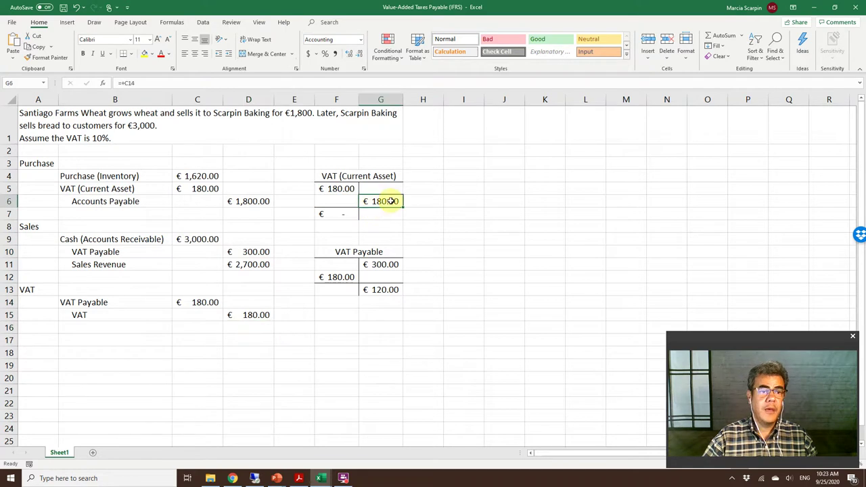
pyautogui.write('+')
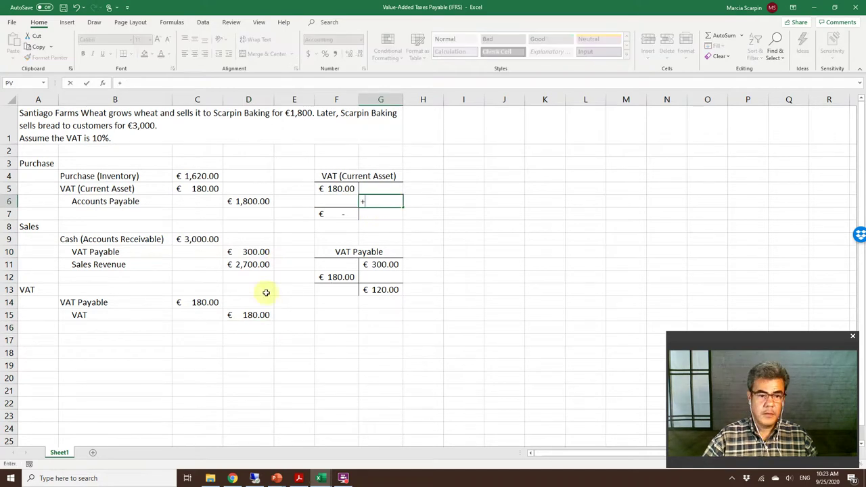
pyautogui.click(260, 313)
pyautogui.press('Return')
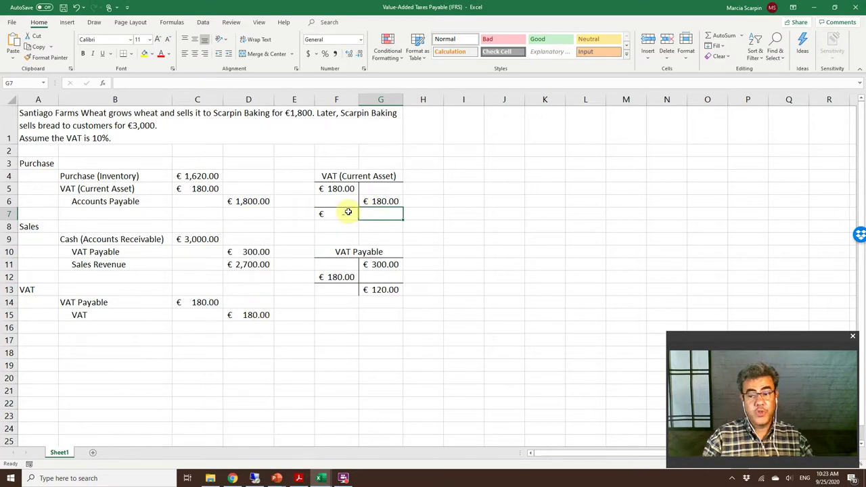
pyautogui.click(369, 289)
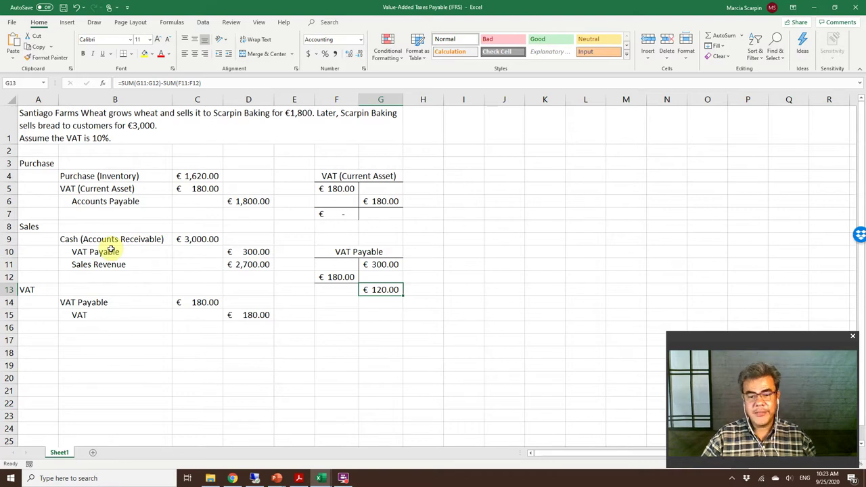
# - Alt+Tab to the Value-Added Taxes Payable slide show on its Thank you slide
pyautogui.hotkey('alt', 'Tab')
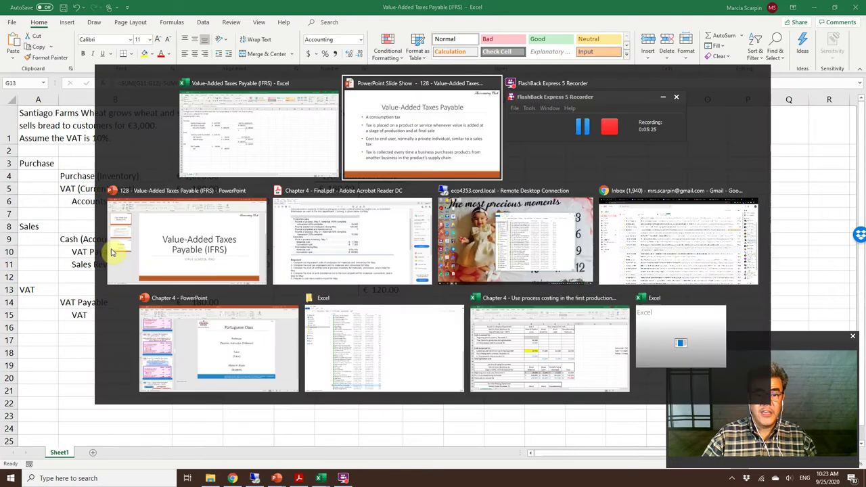